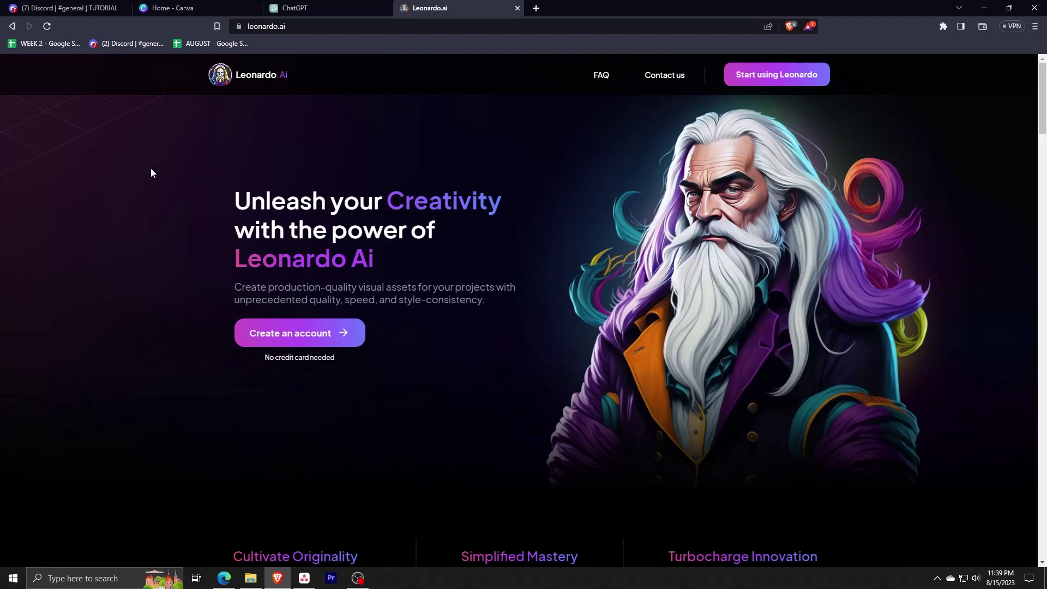
Go to Leonardo's AI Image Generation page, keeping DreamShaper v7 as the model.
left_click(314, 333)
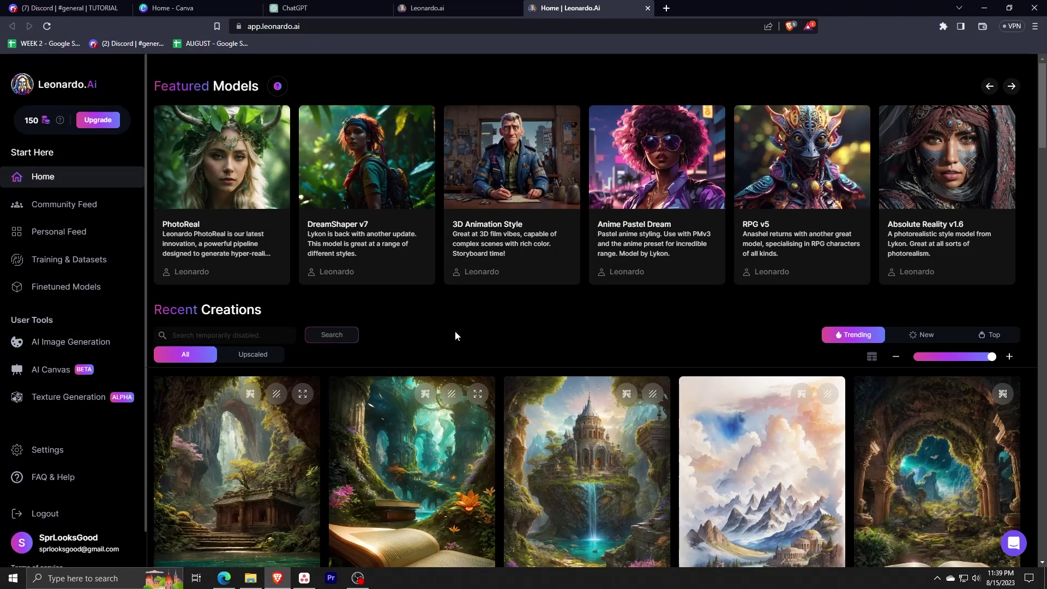
left_click(79, 347)
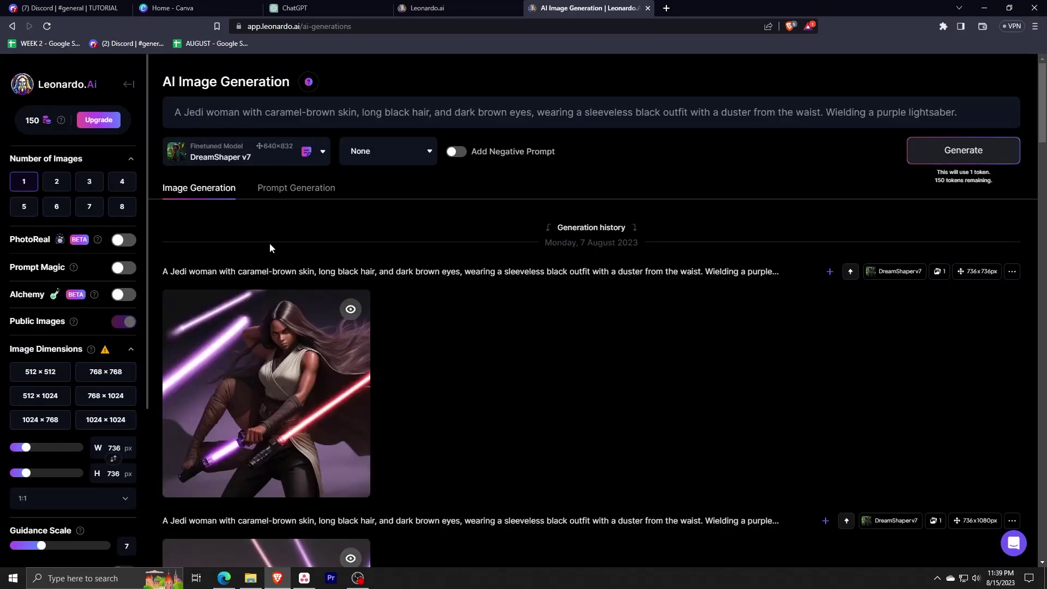
left_click(323, 154)
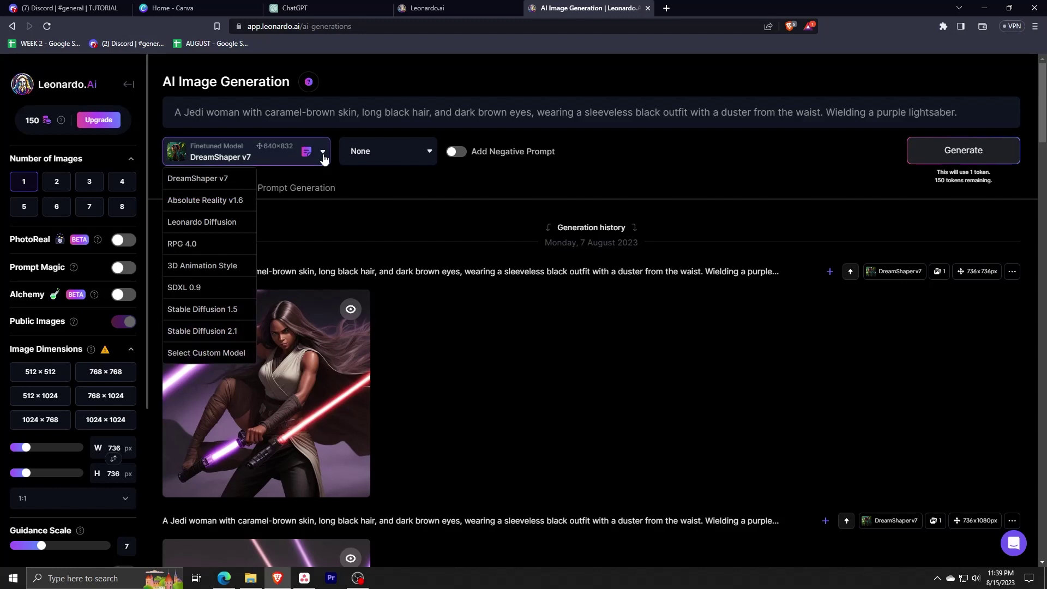
left_click(324, 158)
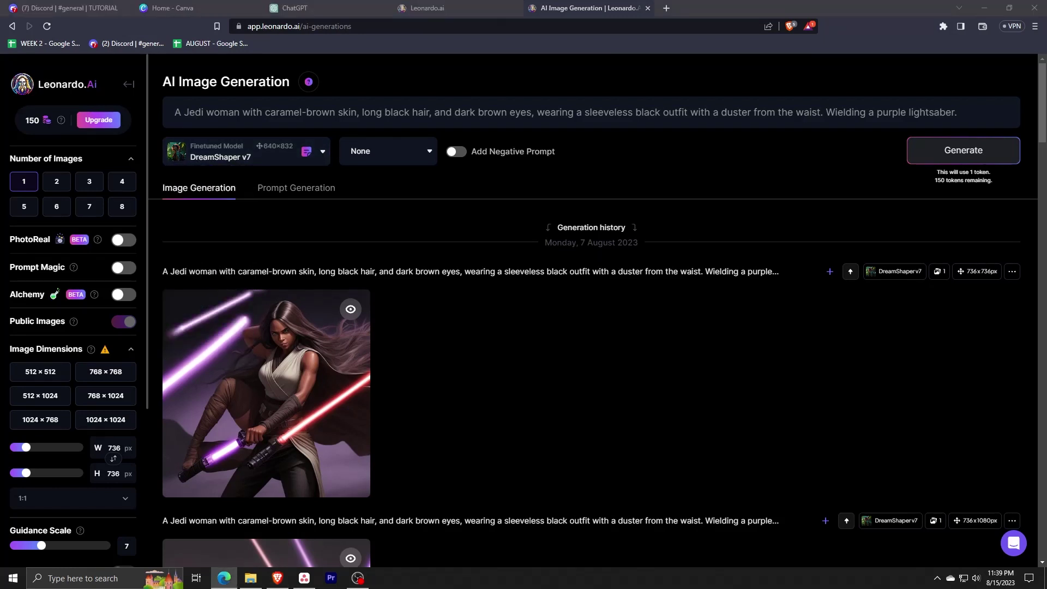
left_click(308, 155)
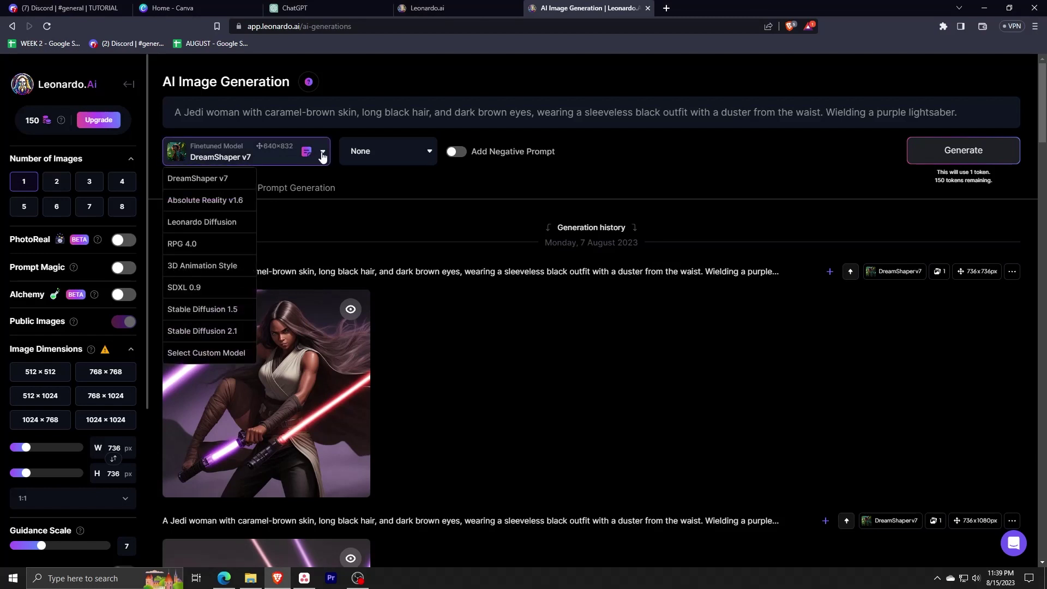
left_click(322, 158)
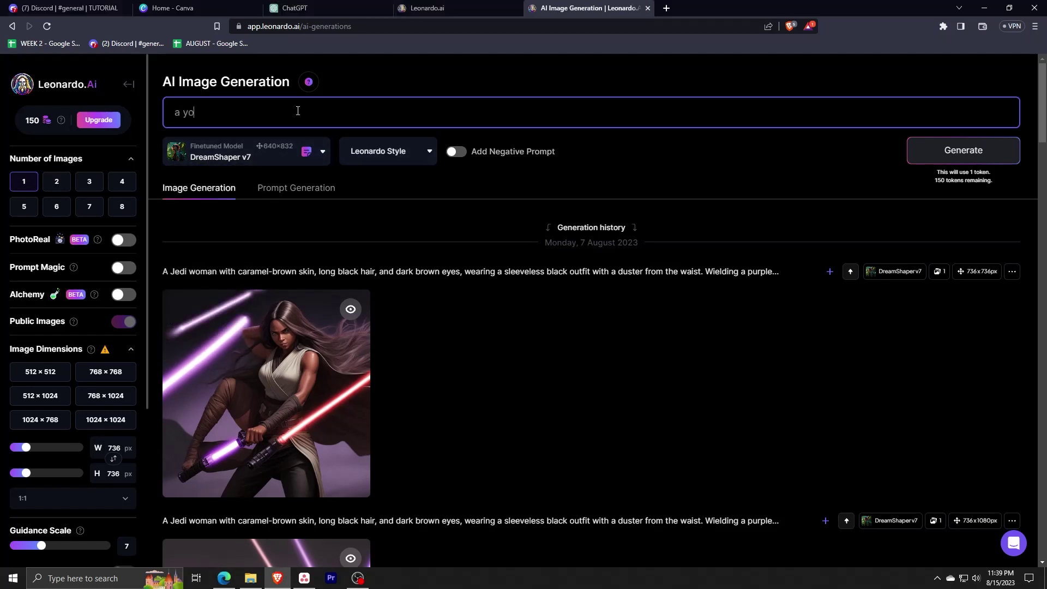
Generate portraits of a young business woman in a dark room and enlarge the first.
type("ung business")
type(" woman in a dark room, h")
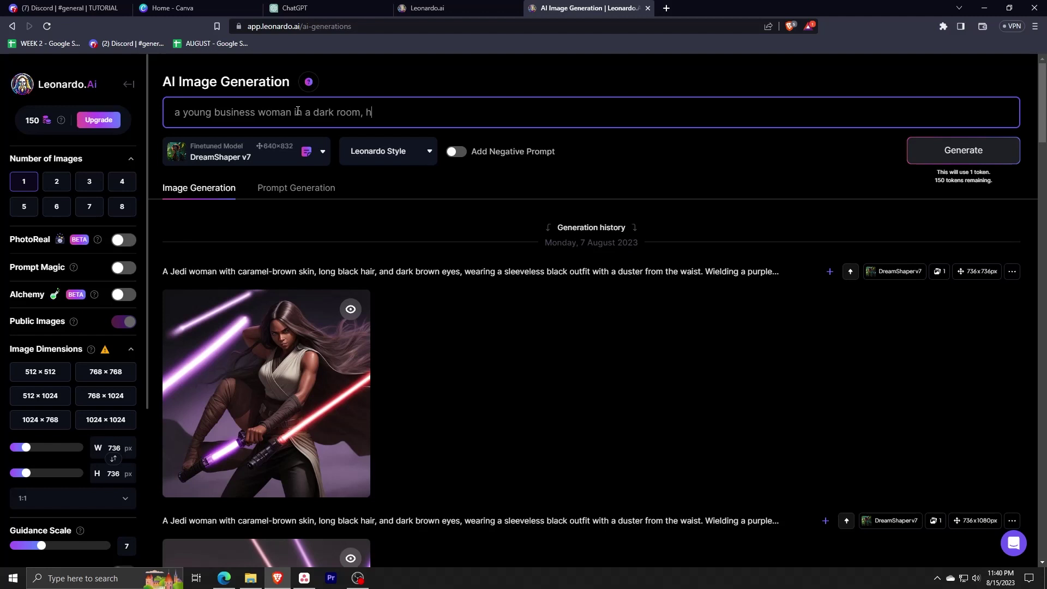
type("is eyes and face")
type(" locked on camera len")
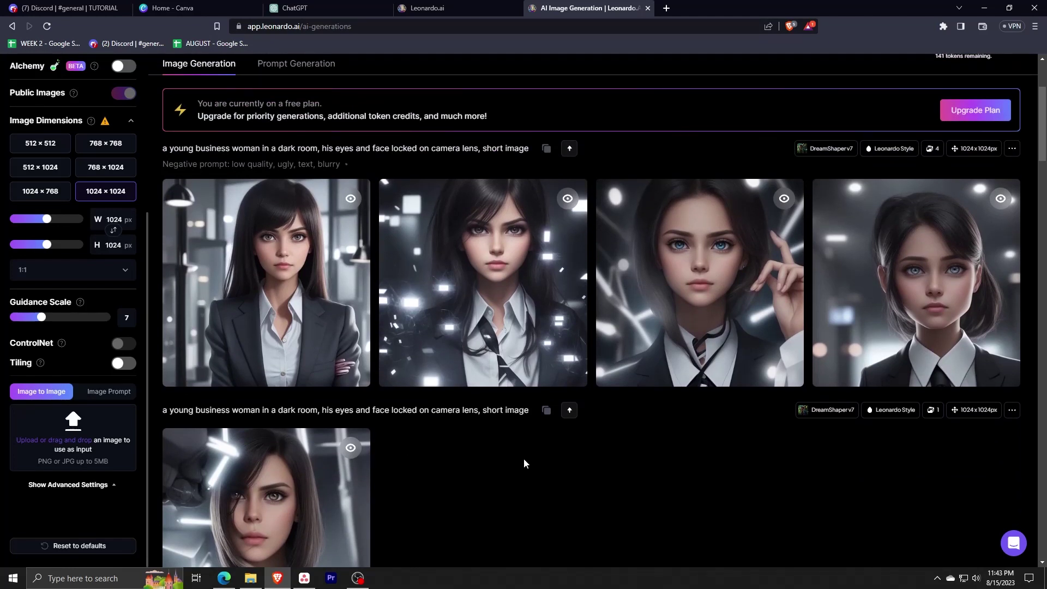
mouse_move(267, 283)
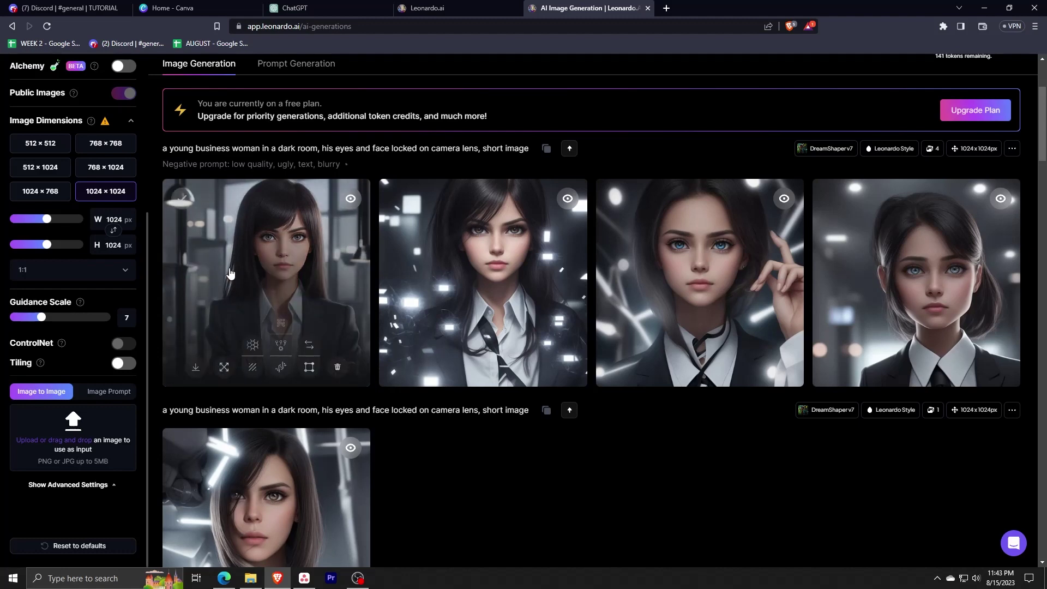
left_click(230, 274)
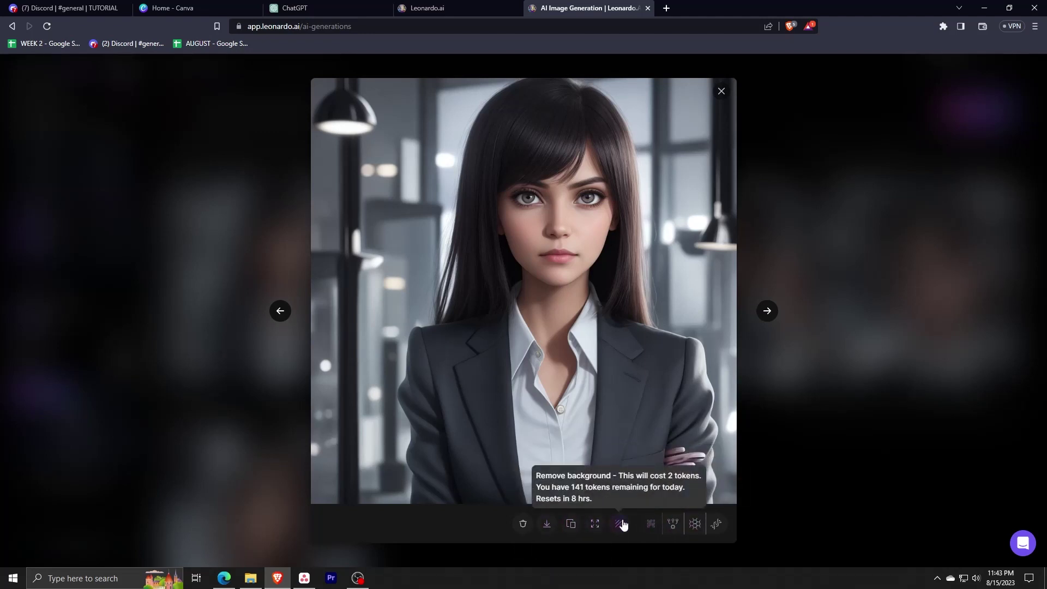
Download the portrait, then send ChatGPT the pasted five life-lesson reel concepts prompt.
left_click(549, 523)
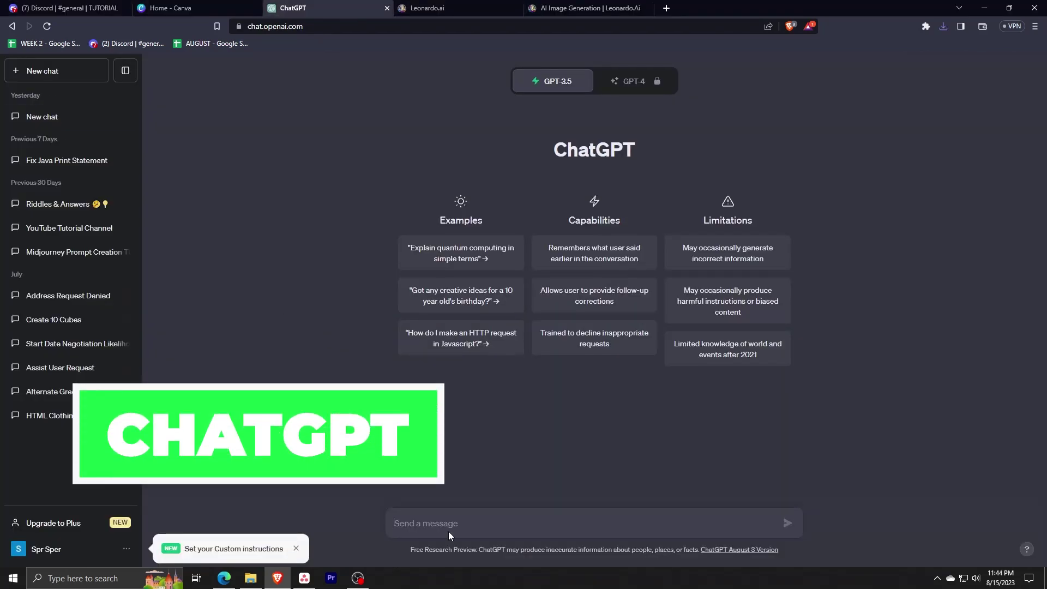
key("ctrl+v")
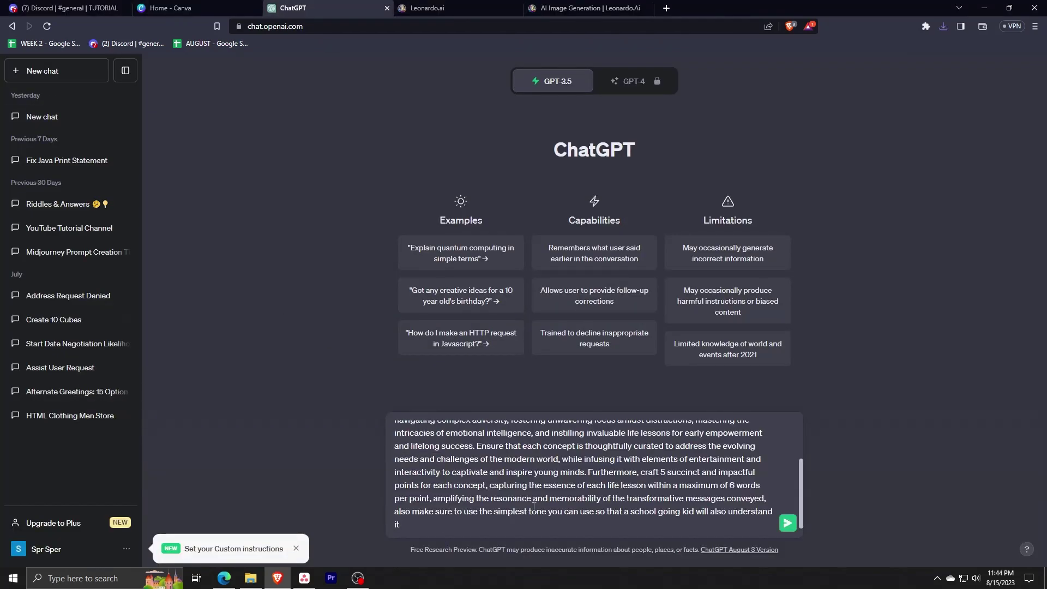
scroll(504, 494, "up", 5)
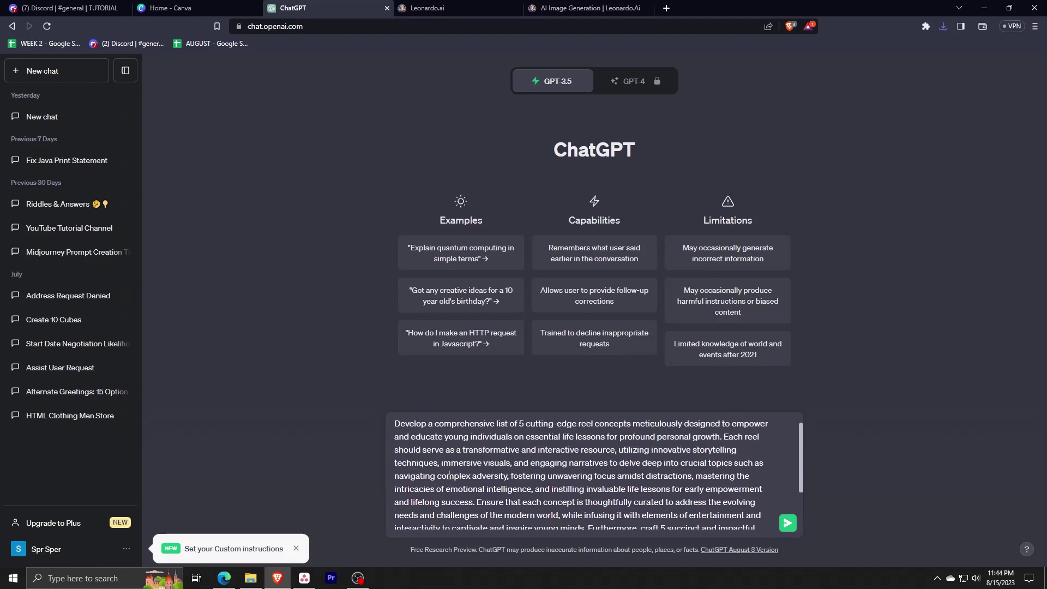
scroll(491, 485, "down", 5)
scroll(474, 474, "up", 3)
scroll(460, 467, "down", 3)
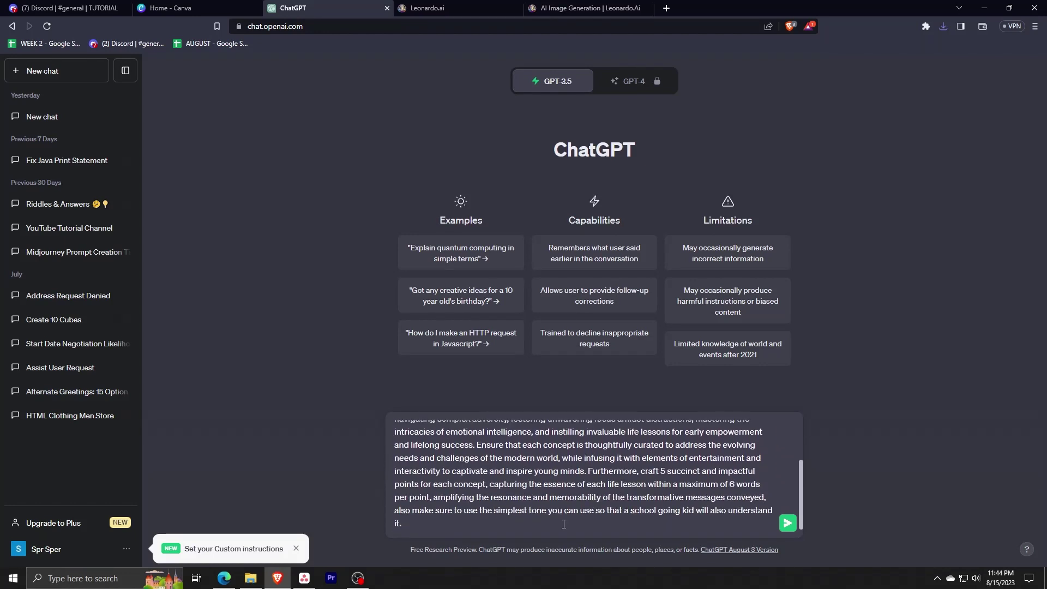
left_click(787, 523)
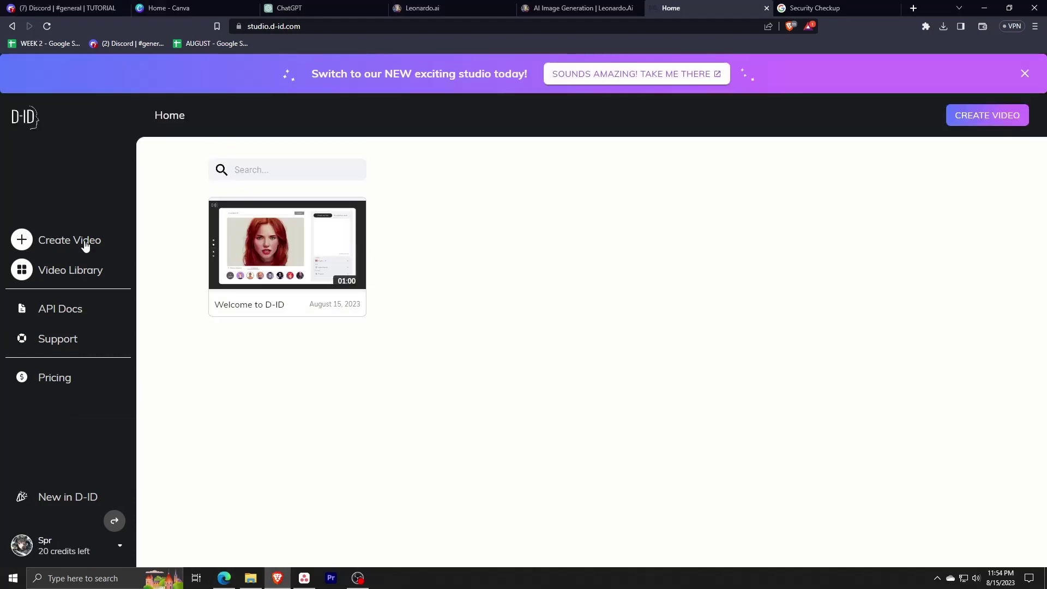
Start a D-ID video with the businesswoman presenter and clear a wrongly pasted link from the script.
left_click(84, 240)
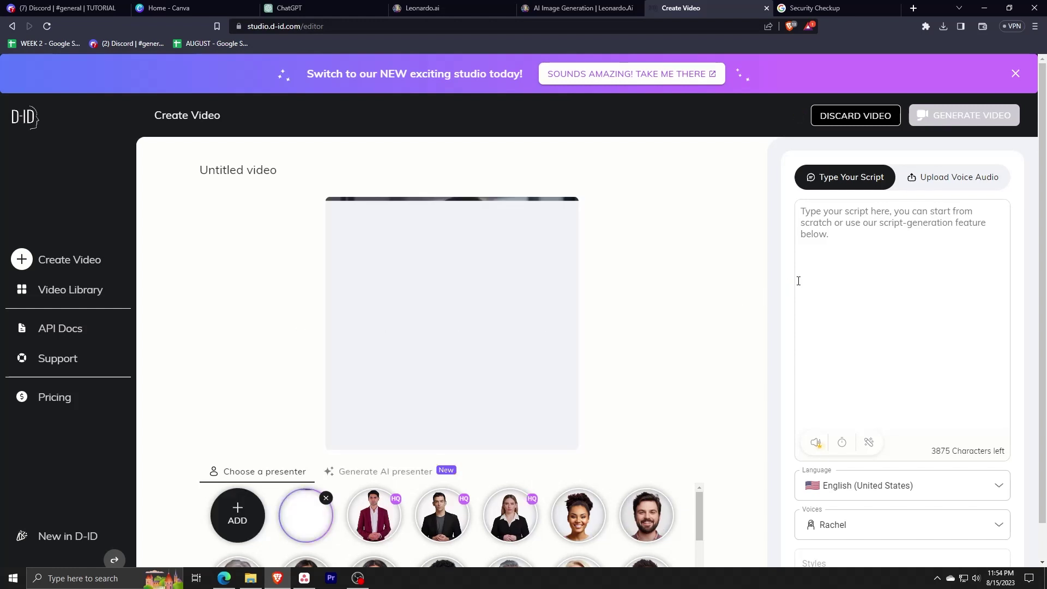
left_click(869, 222)
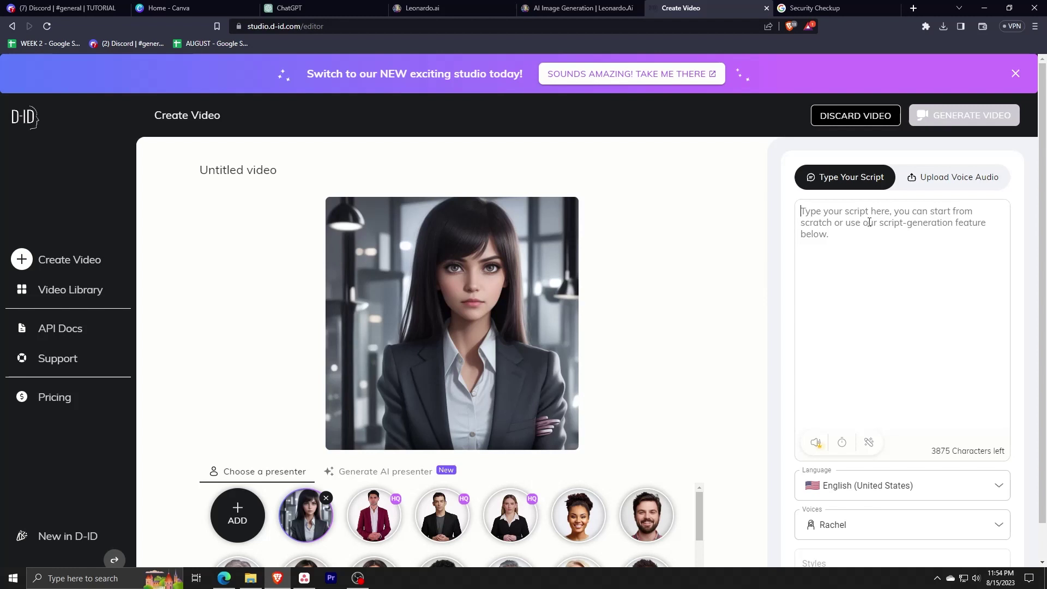
type("https://g.co/verifyaccount")
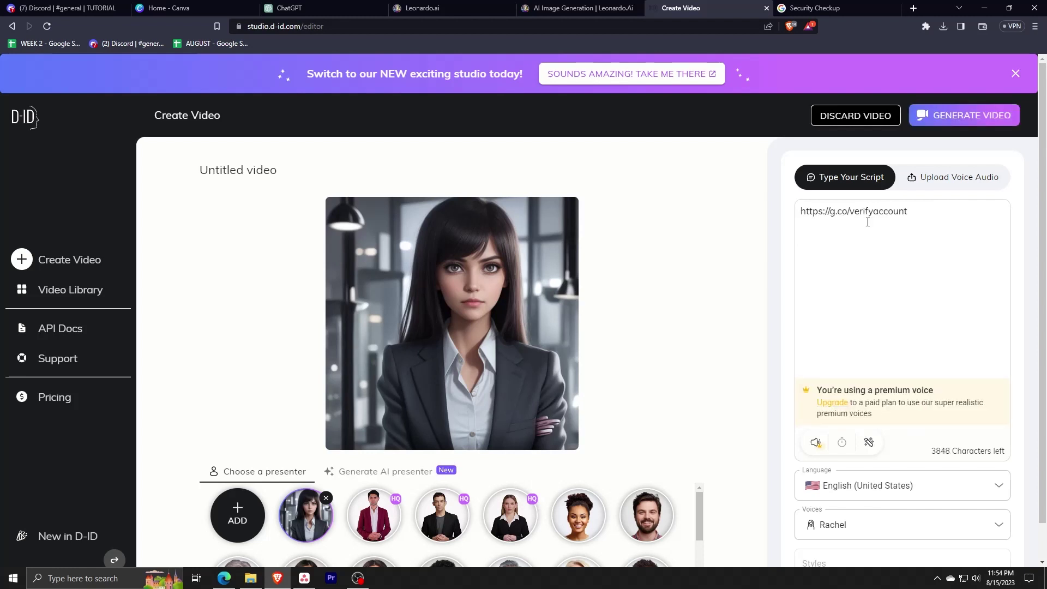
key("ctrl+a")
key("BackSpace")
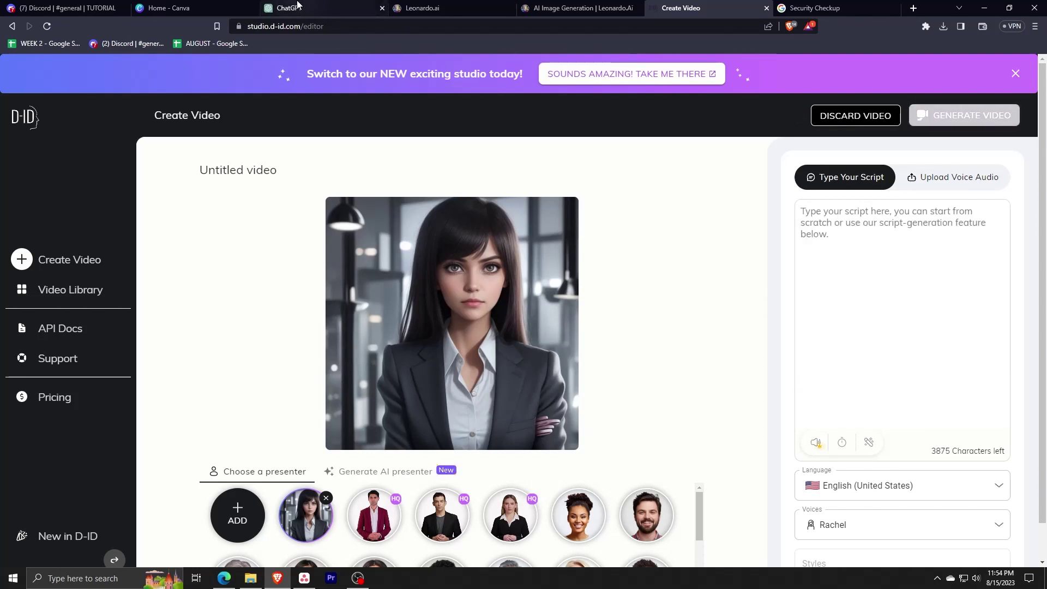
Paste ChatGPT's Concept 5 QuestUniverse text into the D-ID script box.
left_click(297, 6)
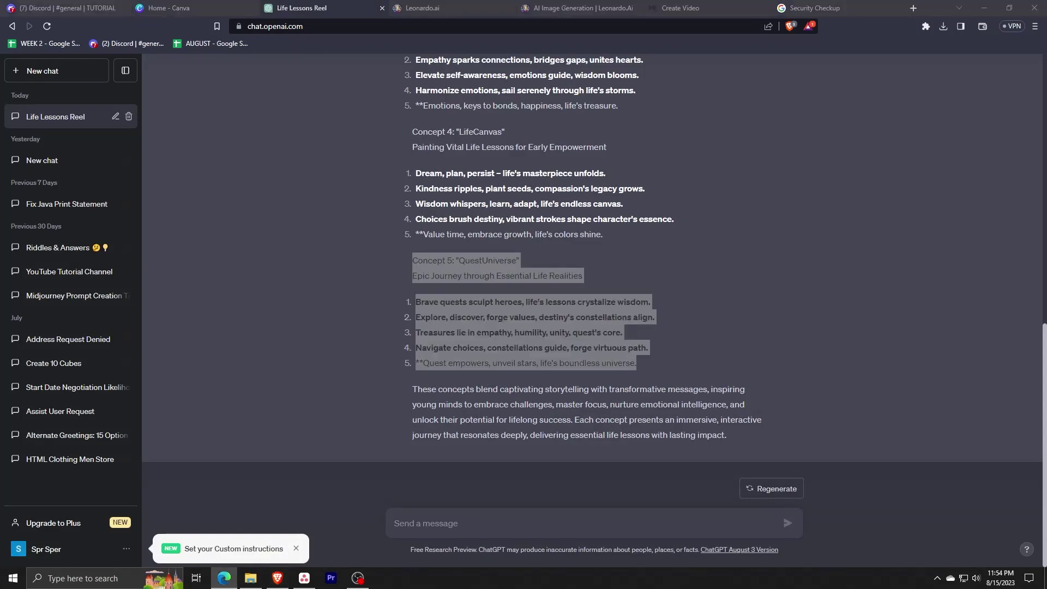
left_click(797, 7)
left_click(680, 8)
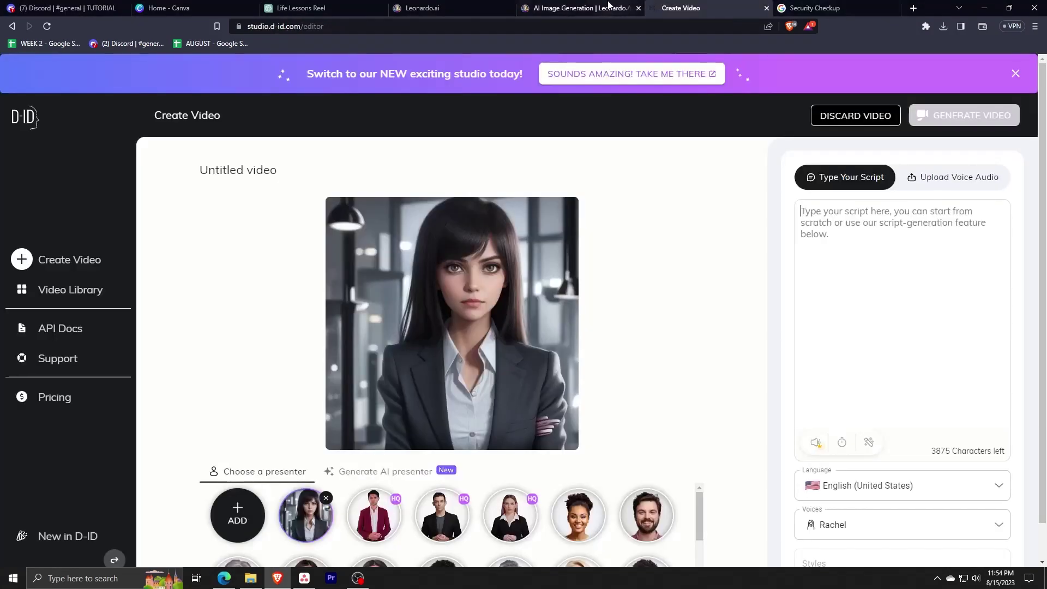
left_click(879, 218)
type("Concept 5: \"QuestUniverse\" Epic Journey through Essential Life Realities  Brave quests sculpt heroes, life's lessons crystalize wisdom. Explore, discover, forge values, destiny's constellations align. Treasures lie in empathy, humility, unity, quest's core. Navigate choices, constellations guide, forge virtuous path. **Quest empowers, unveil stars, life's boundless universe.")
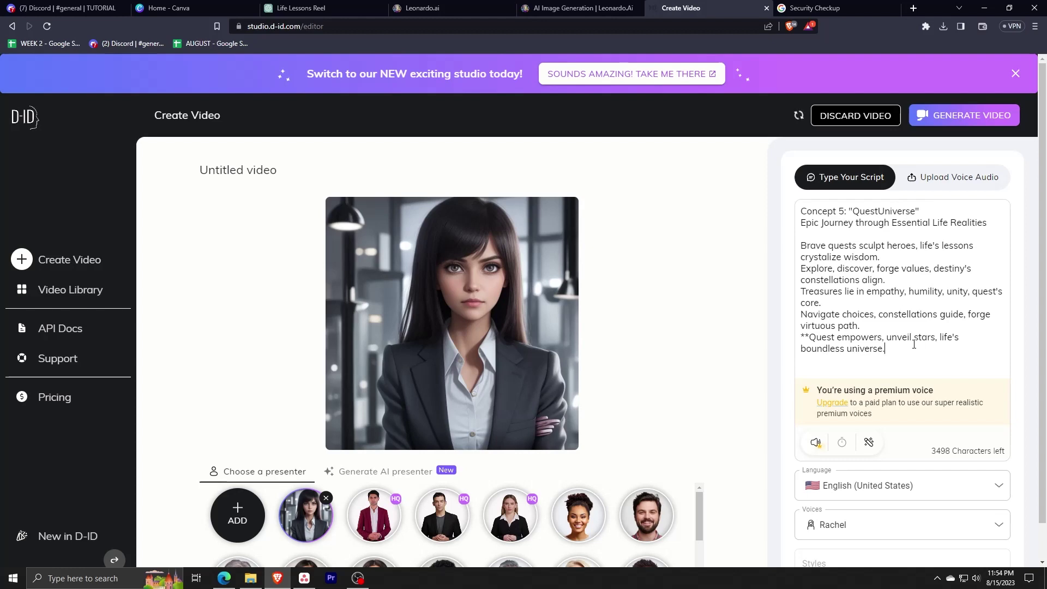
scroll(913, 344, "down", 1)
Change the presenter voice from Rachel to Jenny.
left_click(884, 485)
scroll(900, 333, "down", 5)
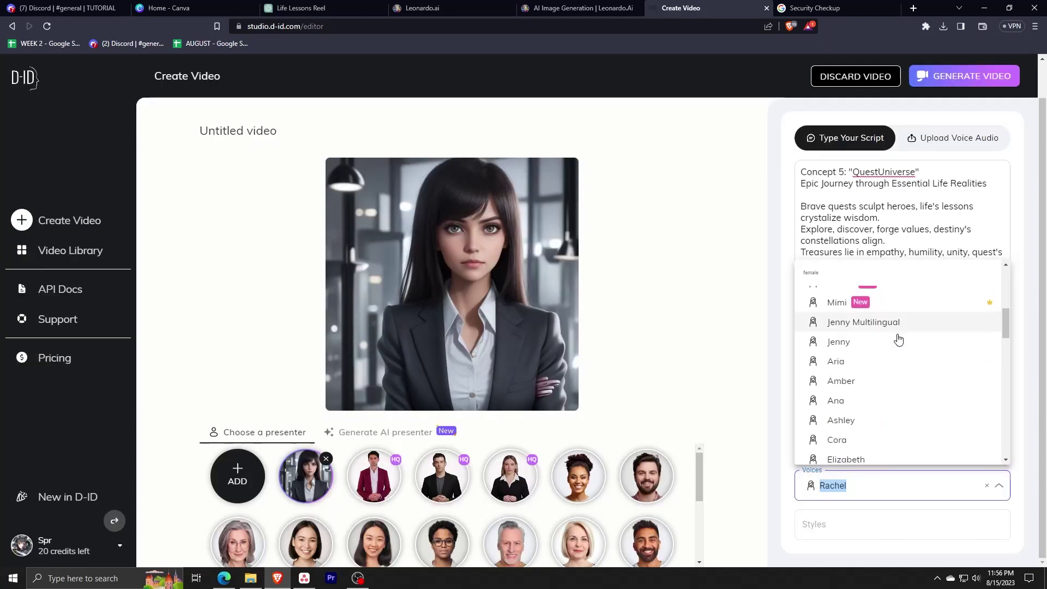
left_click(851, 342)
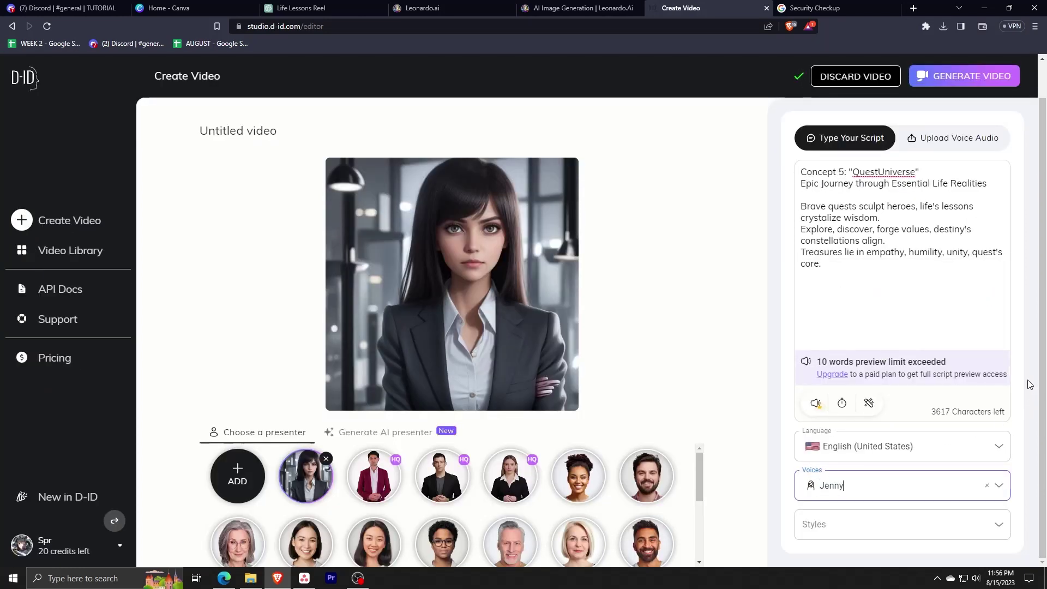
scroll(1032, 371, "up", 1)
scroll(1031, 366, "down", 1)
scroll(1030, 364, "up", 1)
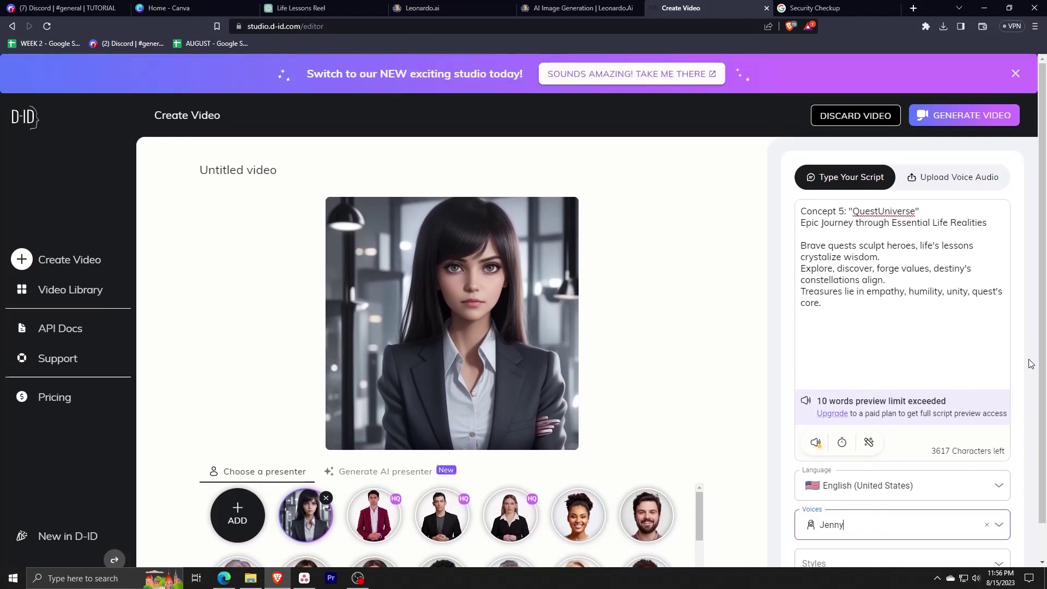
Generate the 21-second presenter video, confirming the 2-credit cost.
left_click(971, 116)
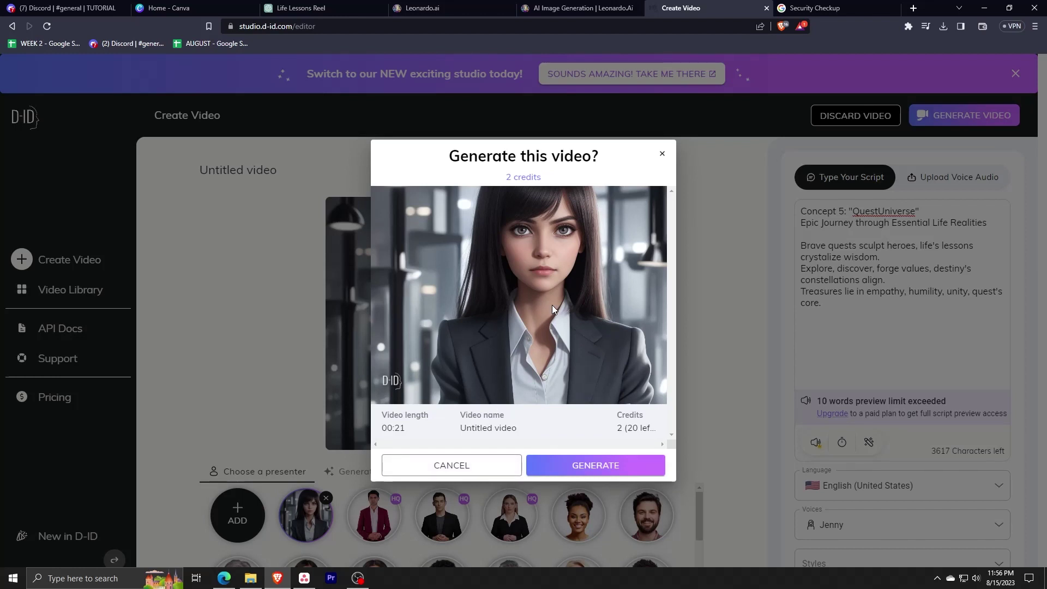
left_click(586, 468)
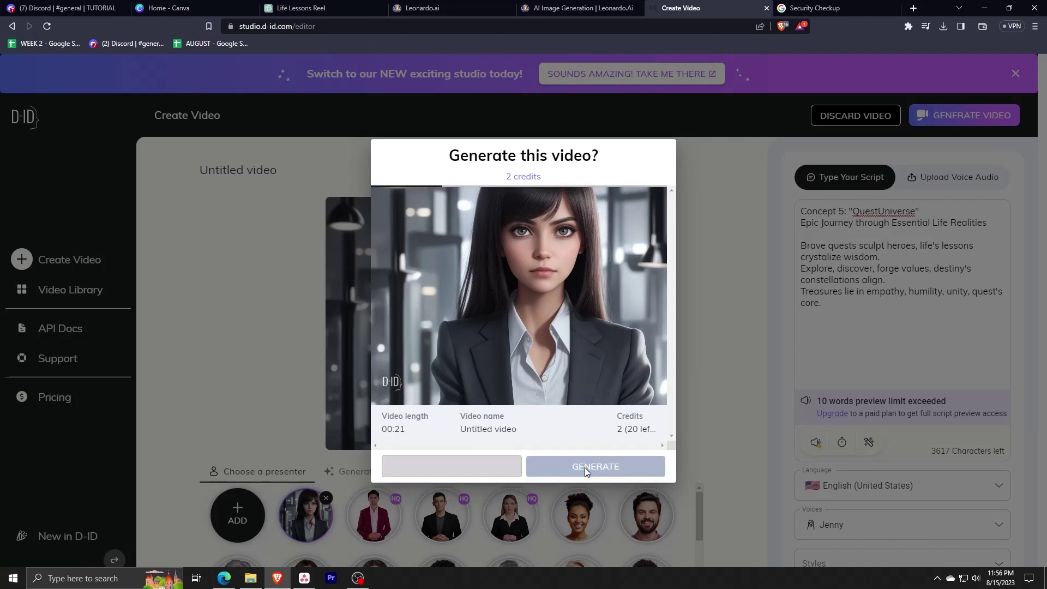